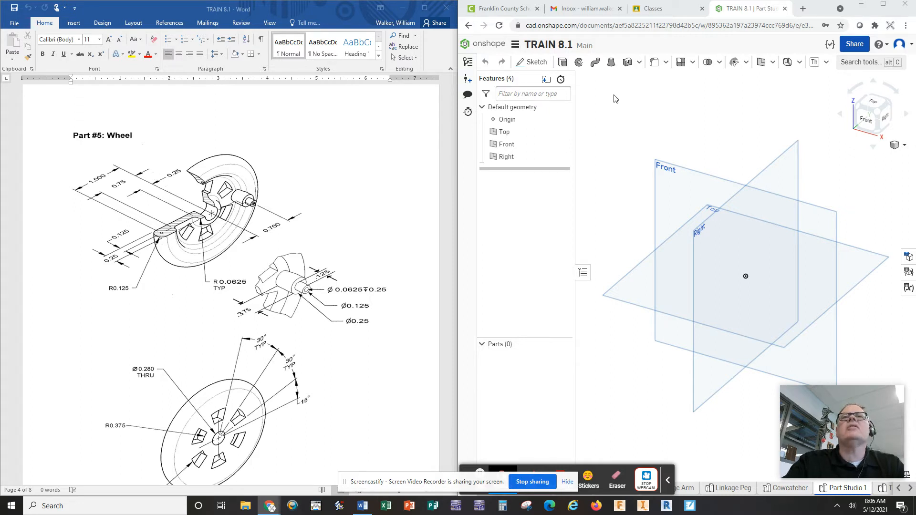
Step: Start a sketch on the Top plane and draw a 4-unit vertical line upward from the origin
left_click(532, 62)
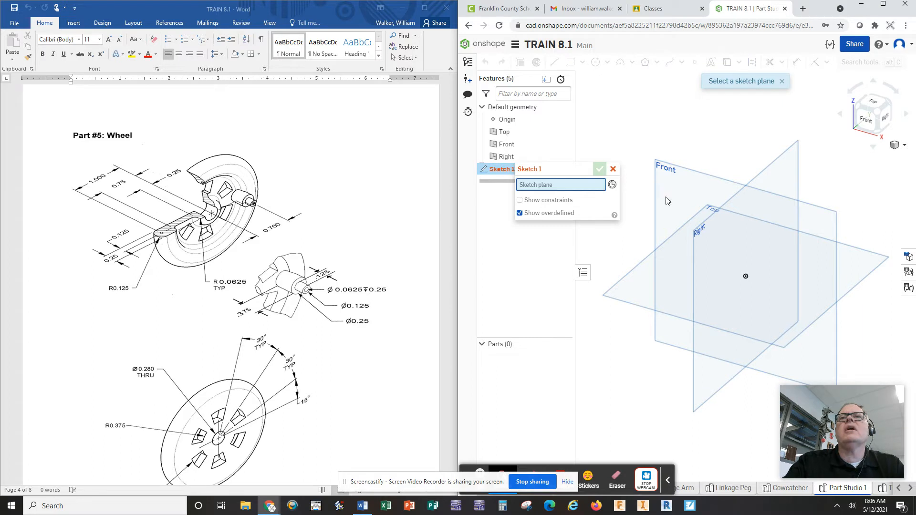
left_click(630, 284)
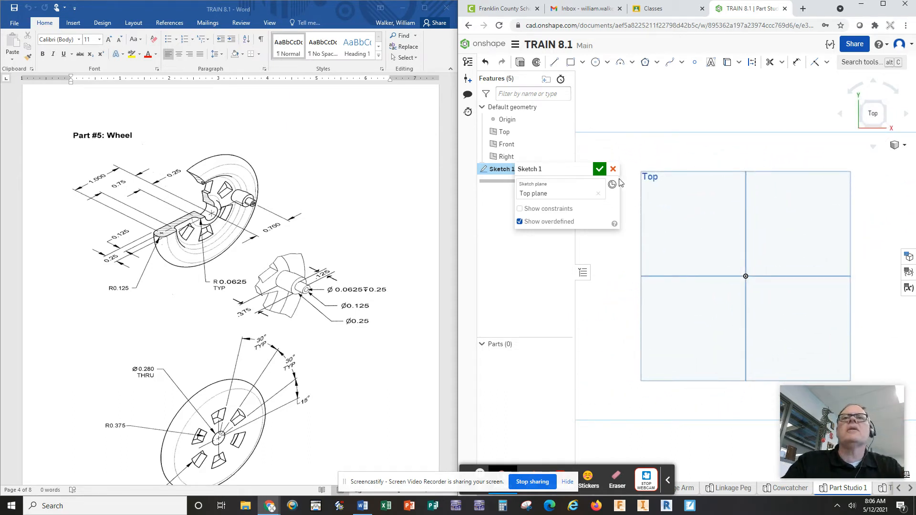
left_click(554, 62)
left_click(746, 276)
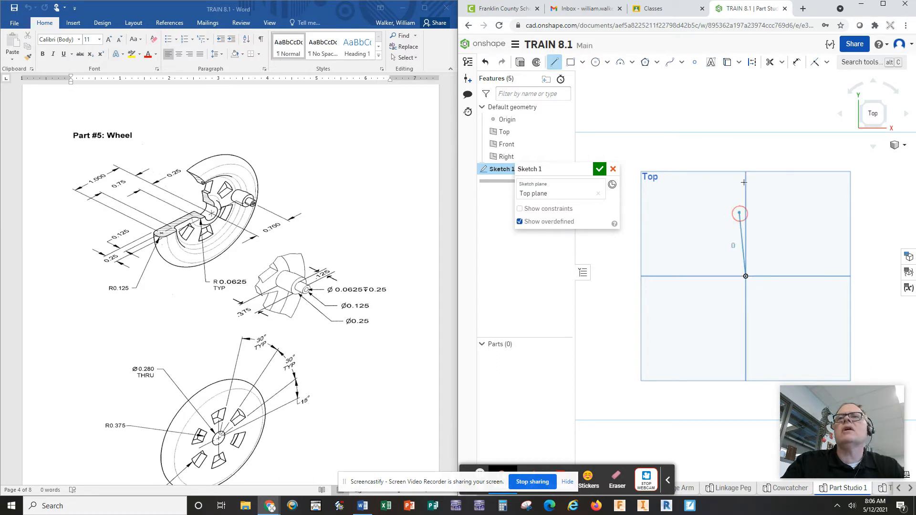
left_click(746, 148)
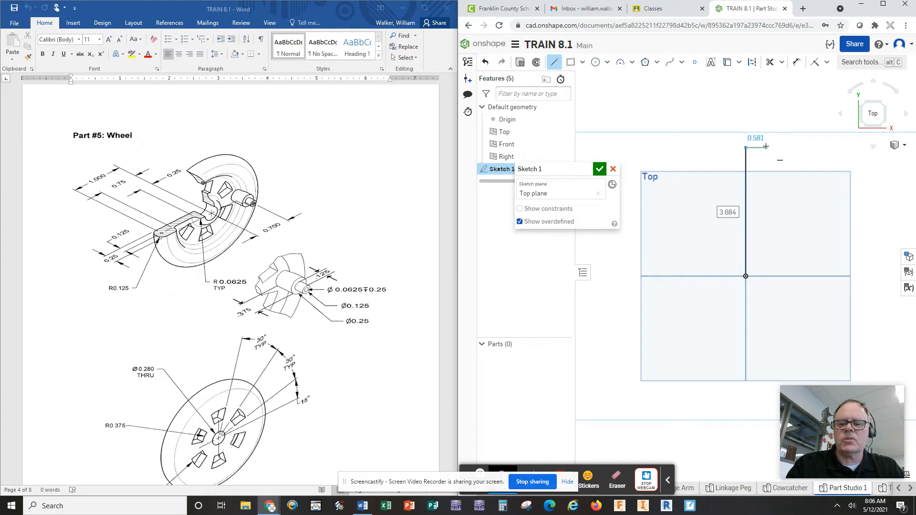
type("4")
key("Return")
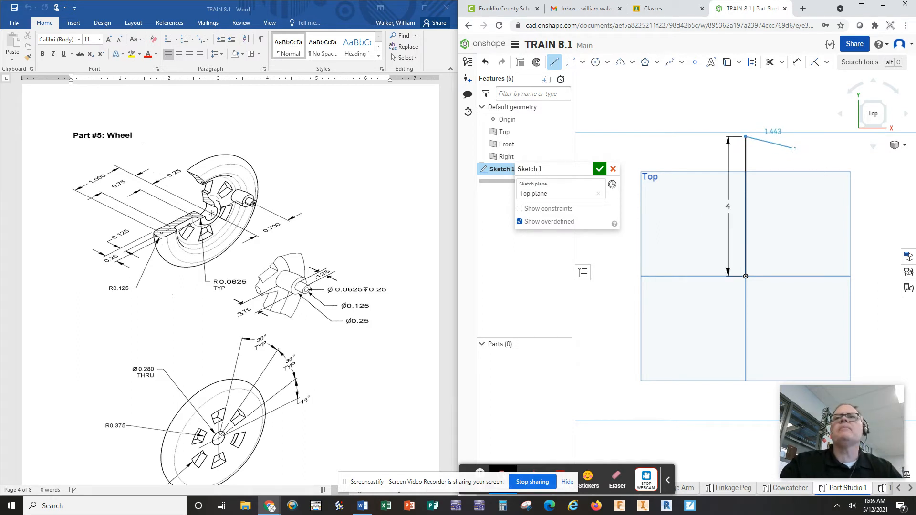
left_click(556, 63)
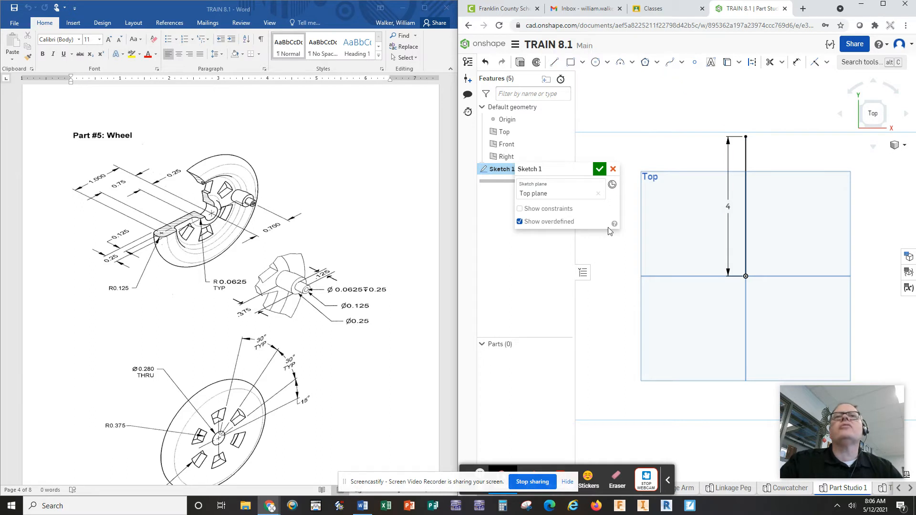
Step: Convert the vertical line through the origin into construction geometry
scroll(765, 225, "down", 1)
mouse_move(769, 226)
middle_mouse_down()
mouse_move(806, 292)
mouse_move(826, 280)
middle_mouse_up()
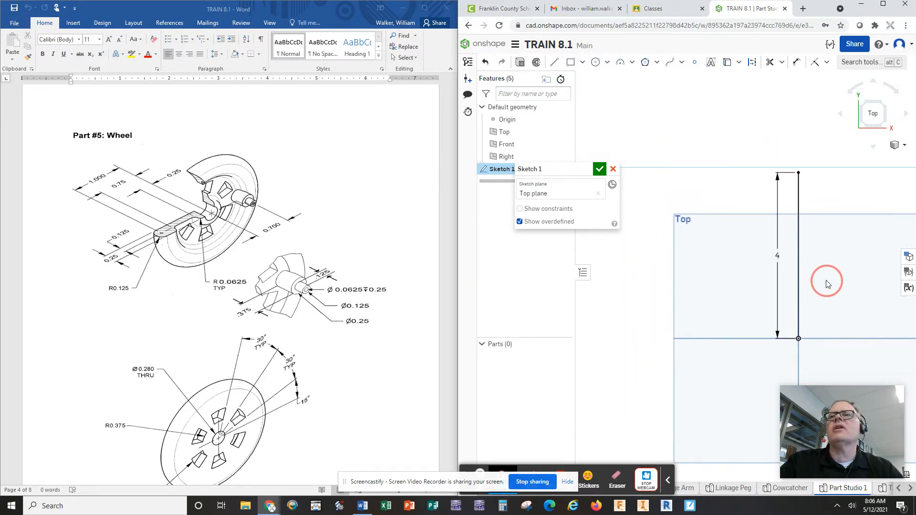
right_click(800, 237)
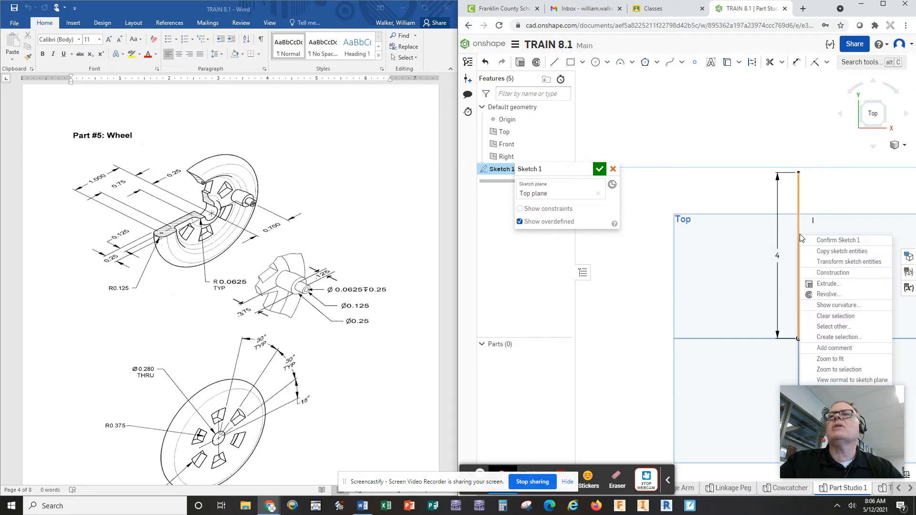
left_click(840, 275)
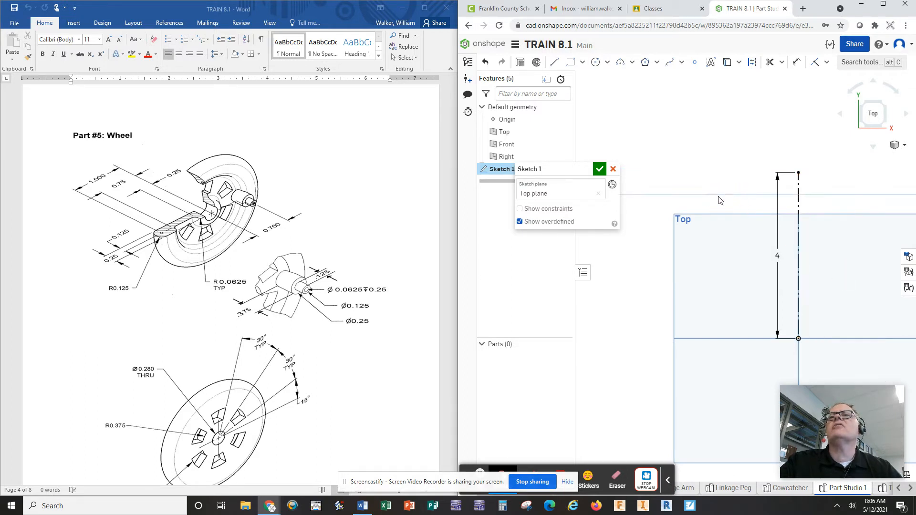
left_click(674, 198)
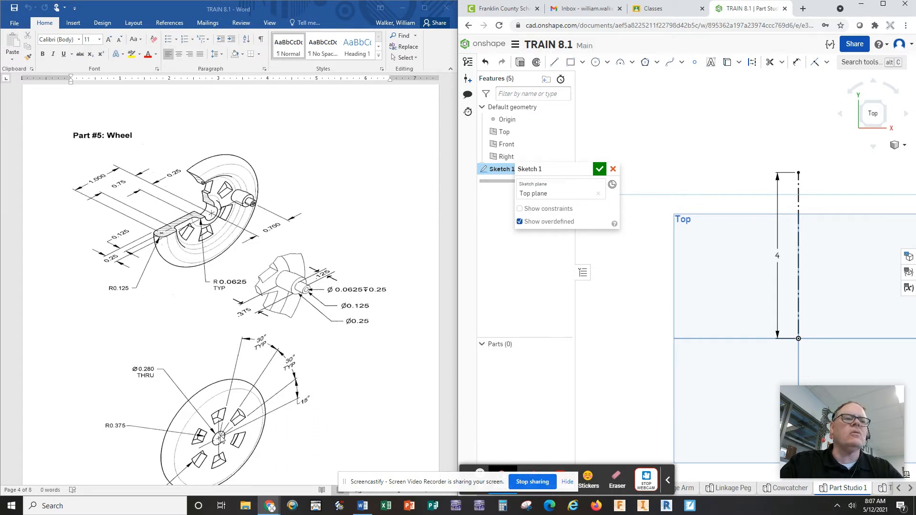
Step: Draw a 0.14 horizontal line leftward from the origin
scroll(253, 431, "down", 1)
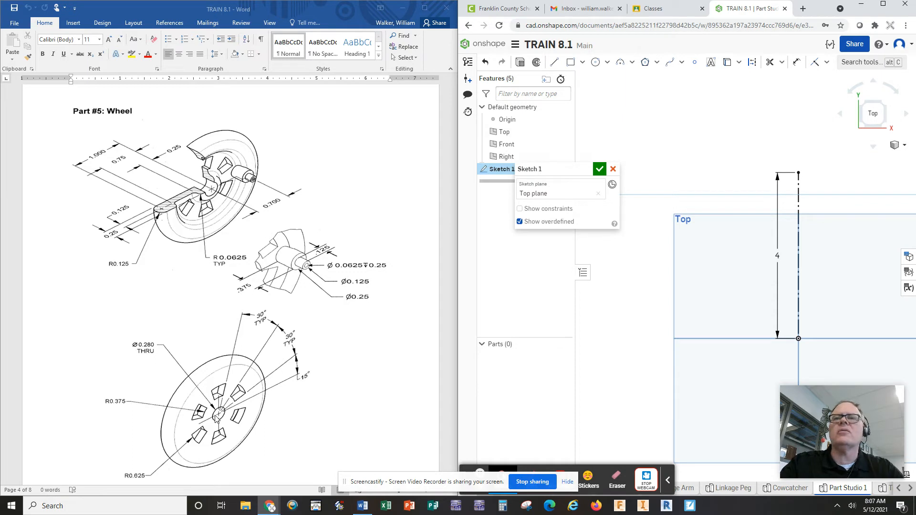
left_click(554, 62)
left_click(798, 339)
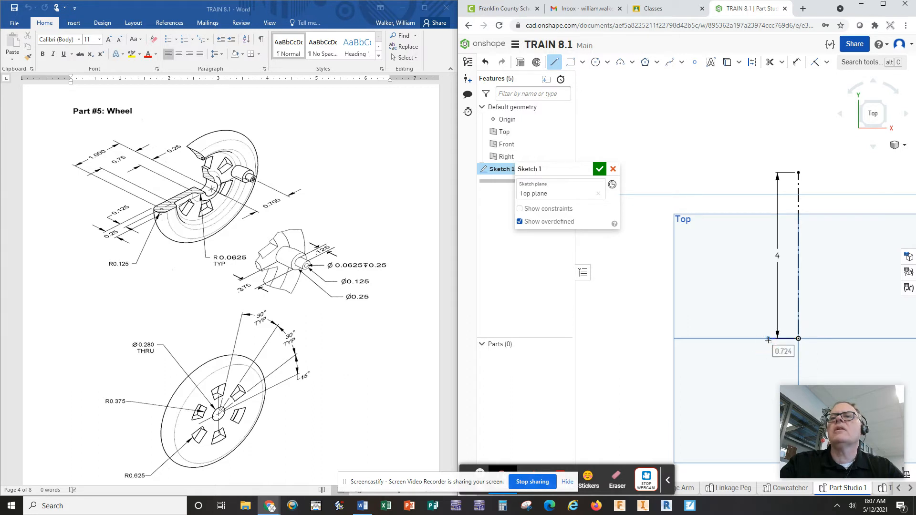
left_click(768, 340)
key("Return")
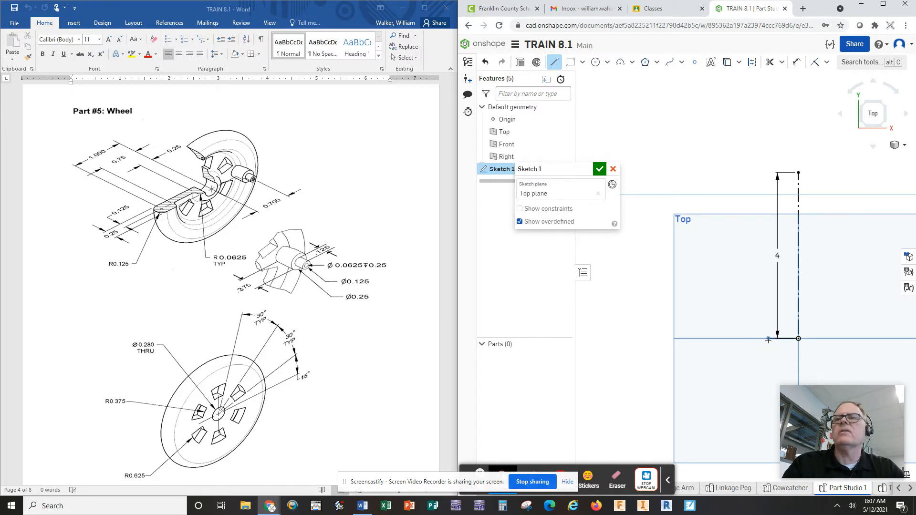
scroll(803, 325, "up", 3)
scroll(814, 341, "up", 4)
middle_click_drag(793, 261, 771, 243)
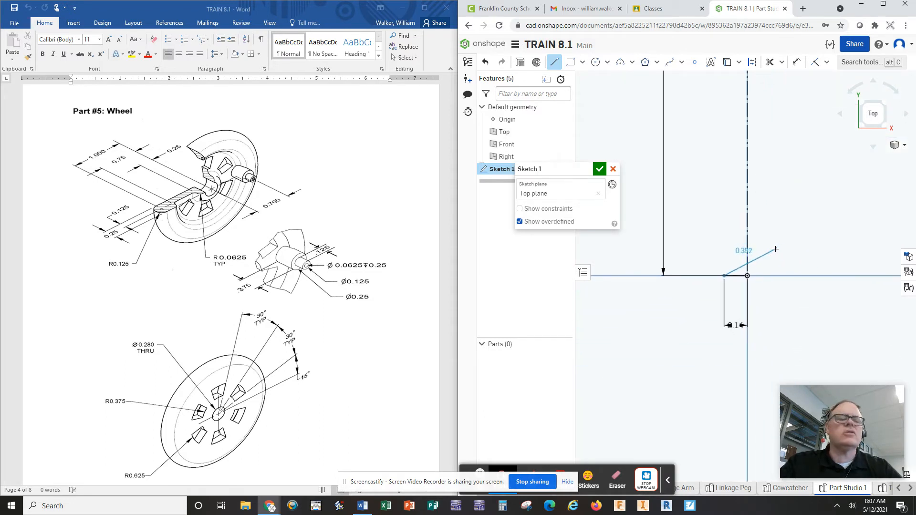
left_click(555, 62)
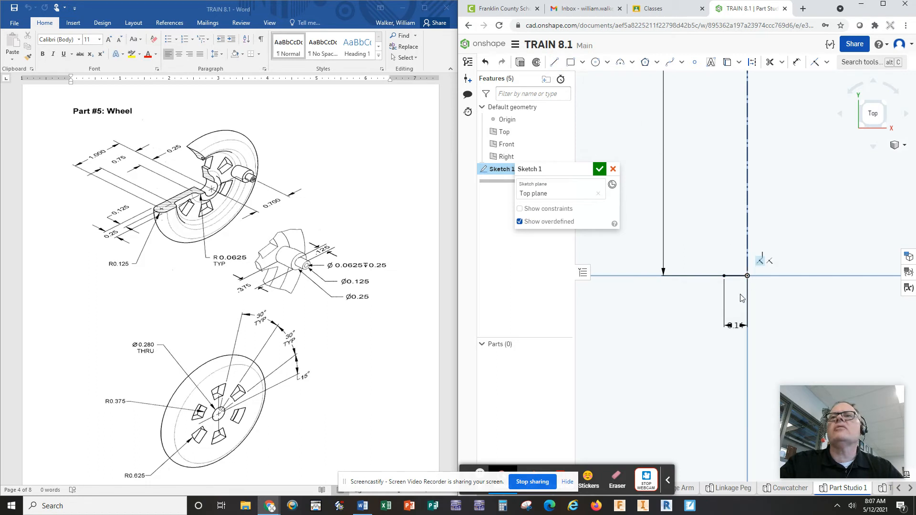
Step: Convert the short horizontal line at the origin into construction geometry
right_click(737, 276)
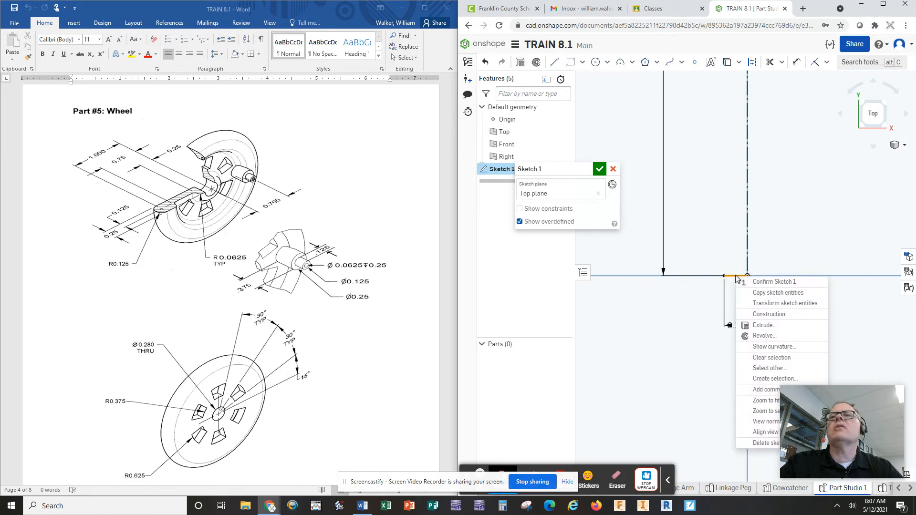
left_click(769, 314)
left_click(679, 336)
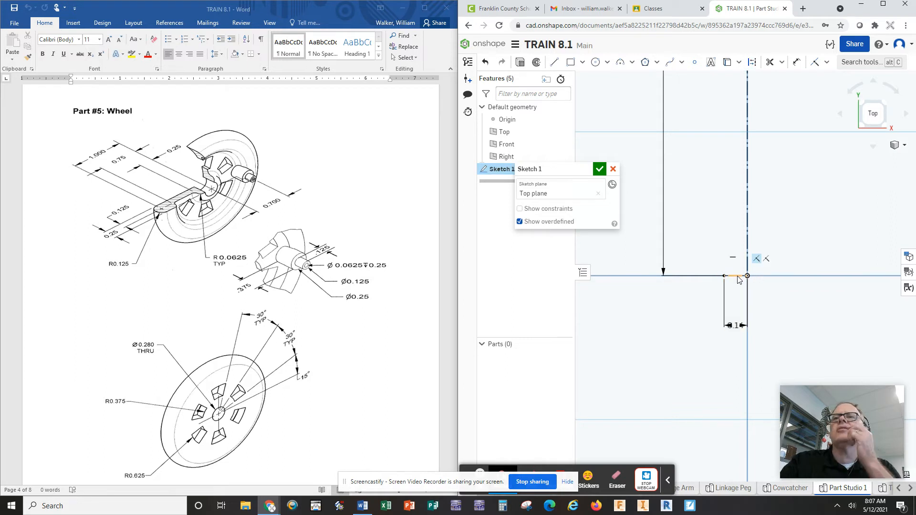
right_click_drag(709, 330, 715, 324)
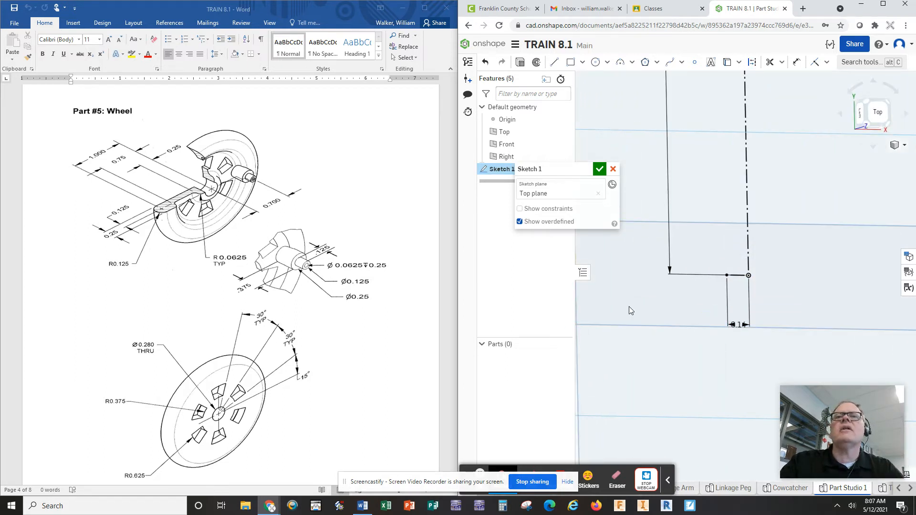
left_click(554, 62)
scroll(812, 301, "down", 1)
scroll(814, 303, "down", 2)
left_click(628, 140)
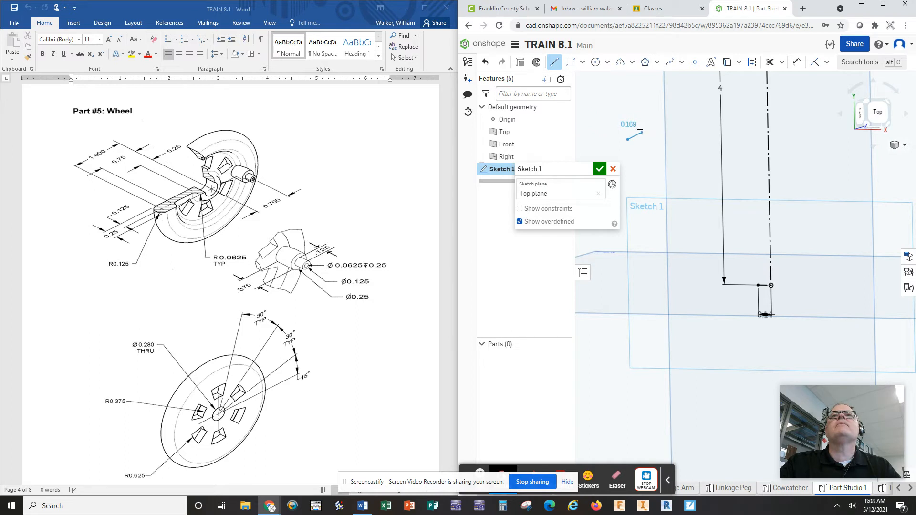
left_click(560, 64)
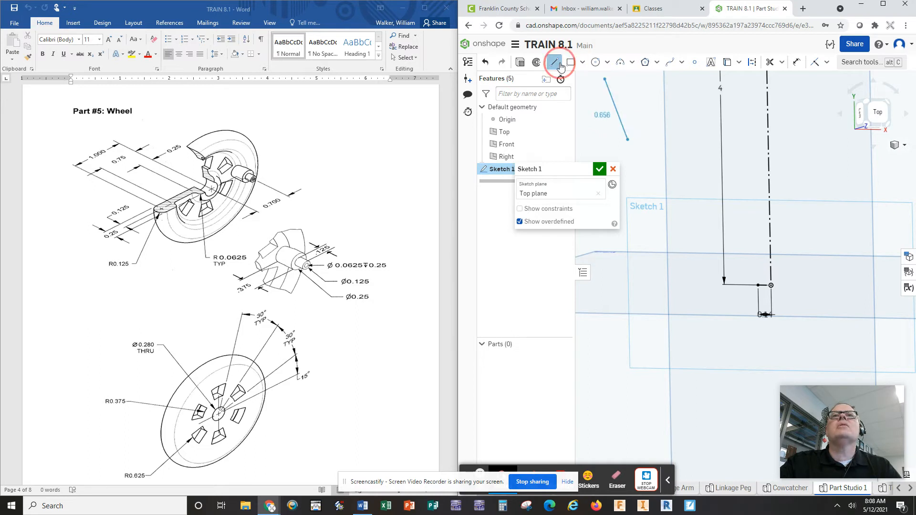
Step: Hide the Top, Front and Right default planes
left_click(564, 132)
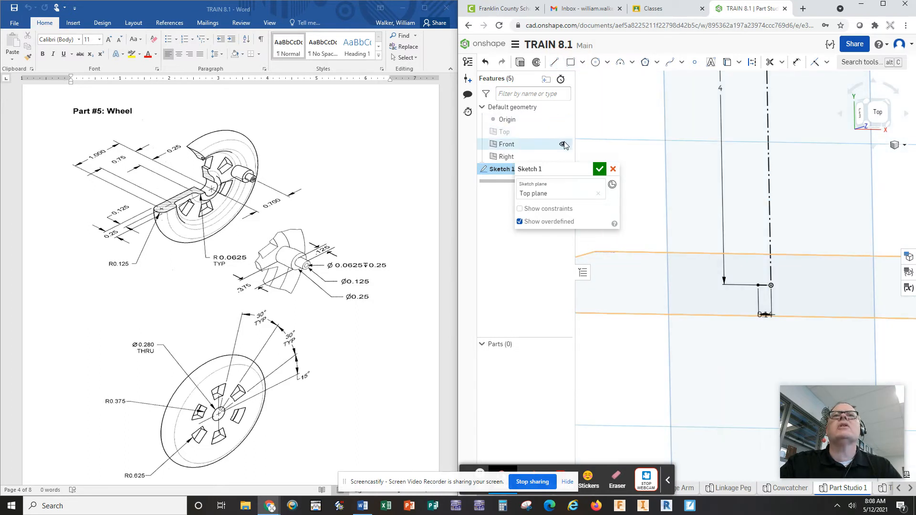
left_click(563, 144)
left_click(564, 157)
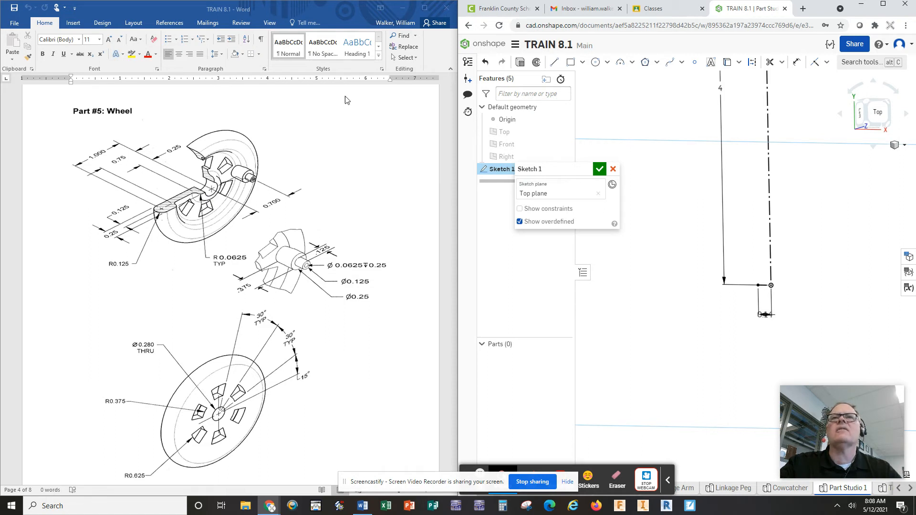
Step: Draw a 0.86 horizontal line leftward from the outer end of the short construction line
left_click(554, 62)
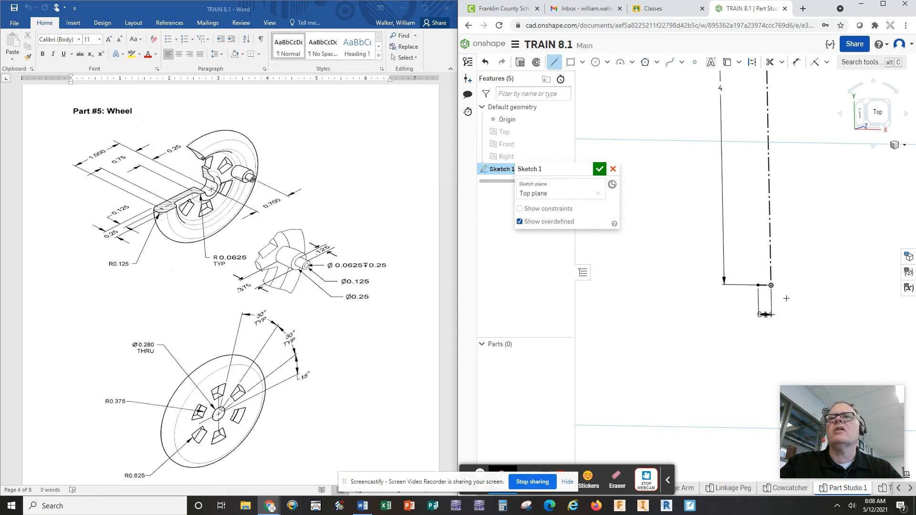
left_click(758, 286)
left_click(655, 283)
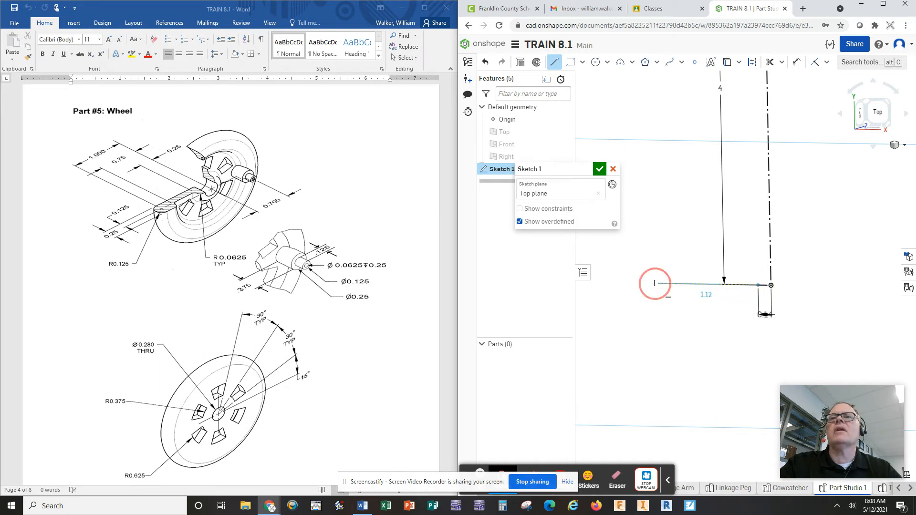
type(".86")
key("Return")
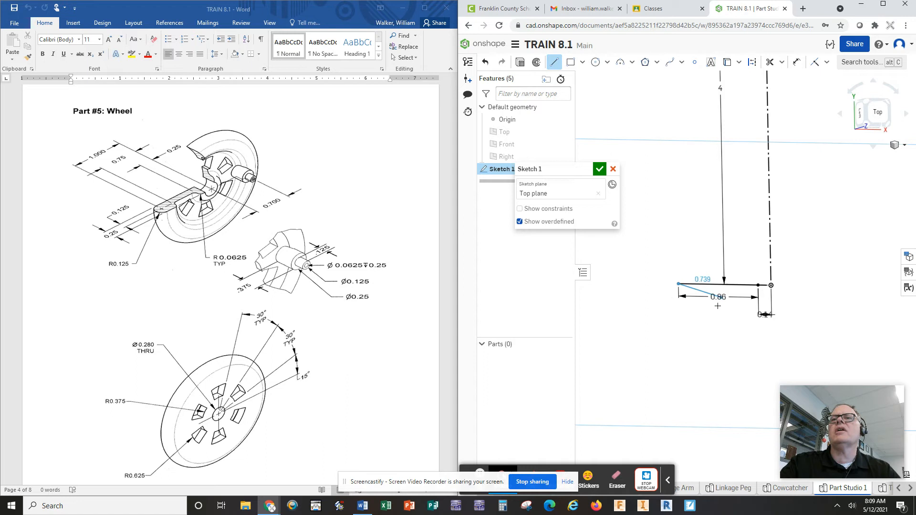
Step: Continue the wheel profile with a 0.25 vertical line downward and a 0.25 horizontal line back toward the axis
scroll(679, 309, "up", 2)
scroll(679, 310, "up", 1)
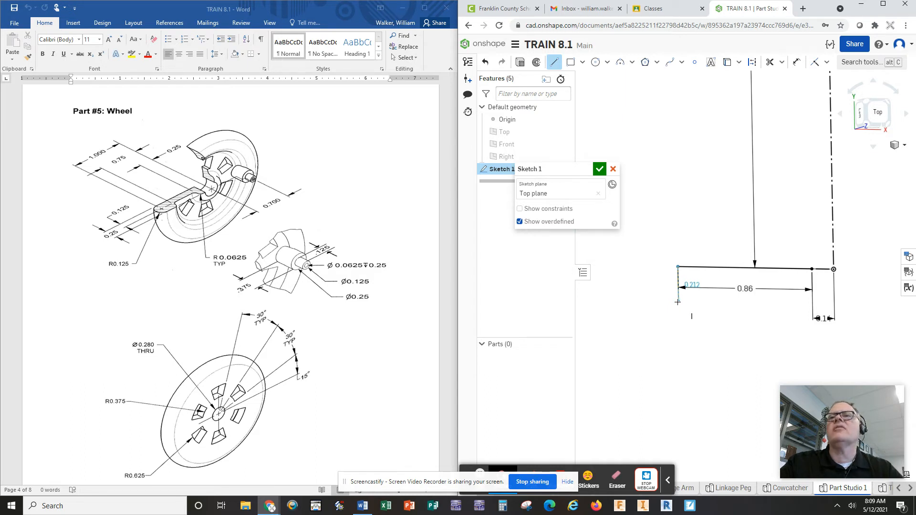
left_click(679, 302)
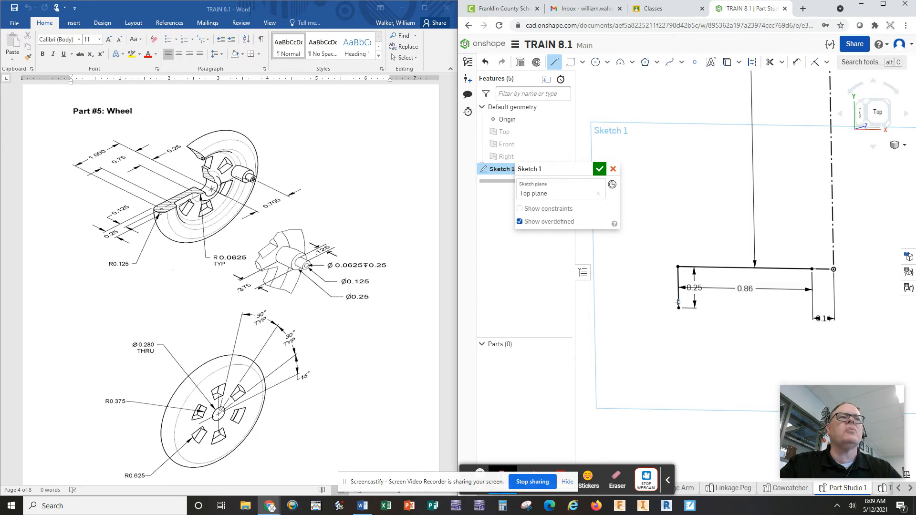
left_click(679, 307)
left_click(707, 309)
type("0.25")
key("Return")
left_click(718, 309)
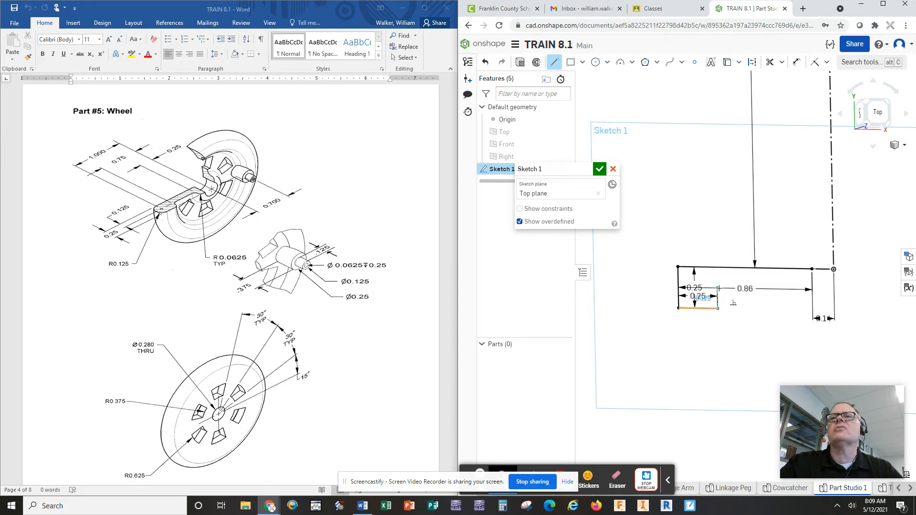
Step: Continue the profile with a 0.125 vertical line upward and a 0.5 horizontal line toward the axis
left_click(719, 289)
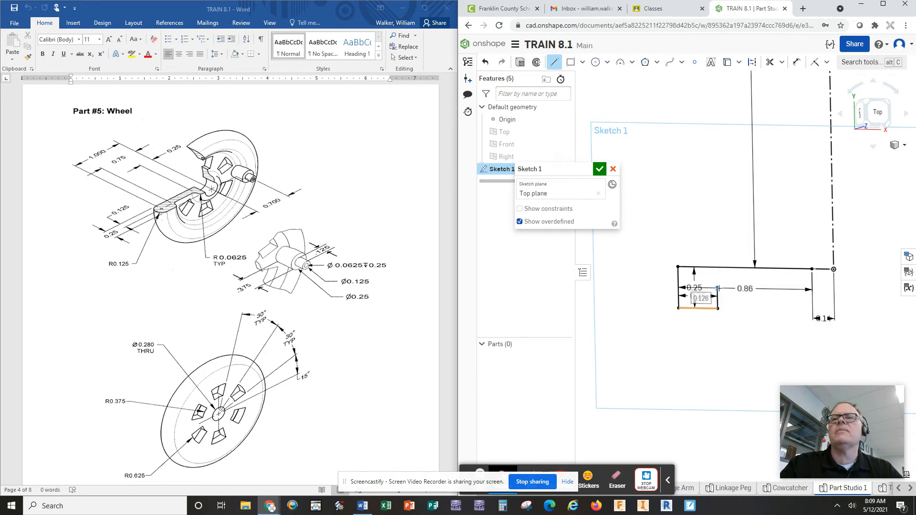
type(".1")
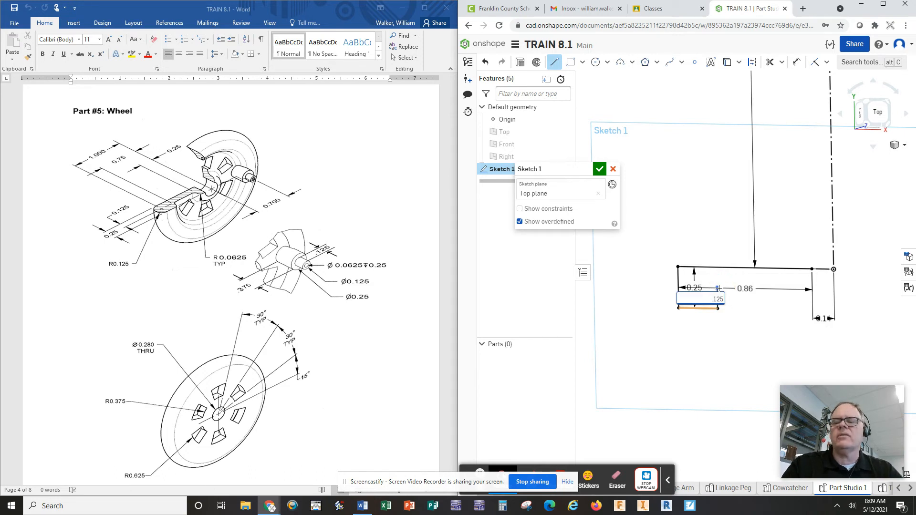
type("25")
key("Return")
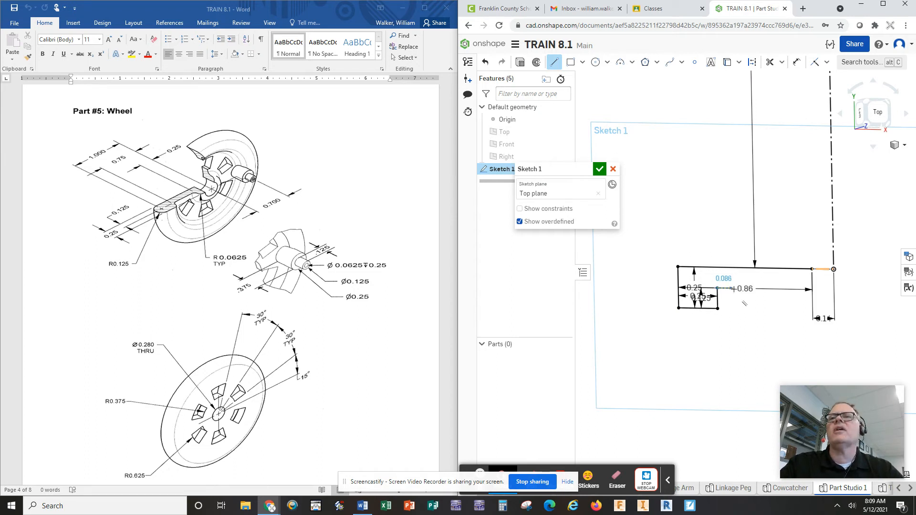
left_click(773, 289)
type(".50")
key("Return")
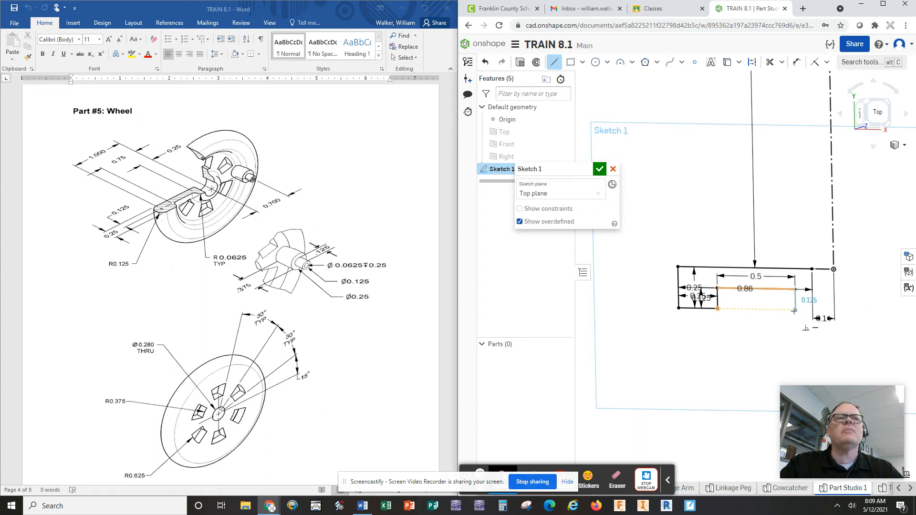
Step: Close the profile with a line down level with the rim's bottom edge, a short horizontal line, and a vertical line up to the 0.86 line's inner endpoint
left_click(794, 311)
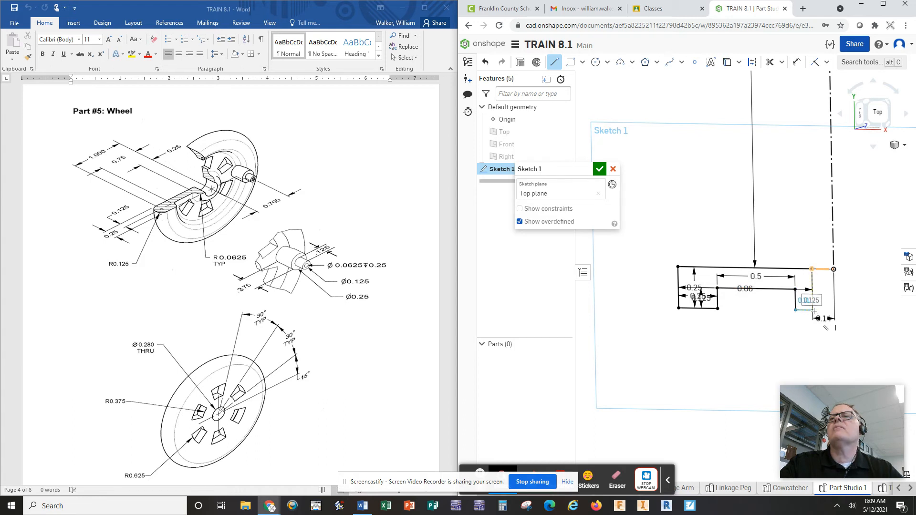
left_click(813, 310)
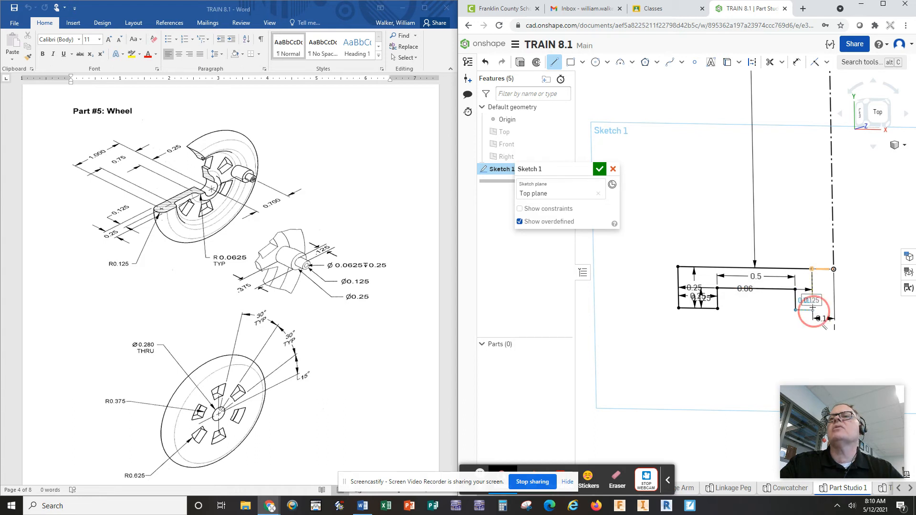
left_click(812, 269)
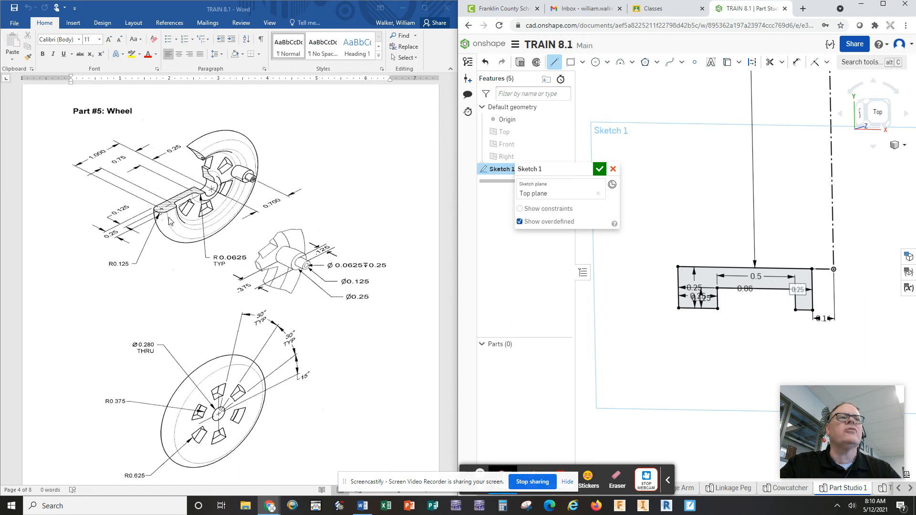
Step: Draw a 0.25 diameter circle centred on the midpoint of the profile's outer vertical line, passing through that line's upper endpoint
left_click(595, 62)
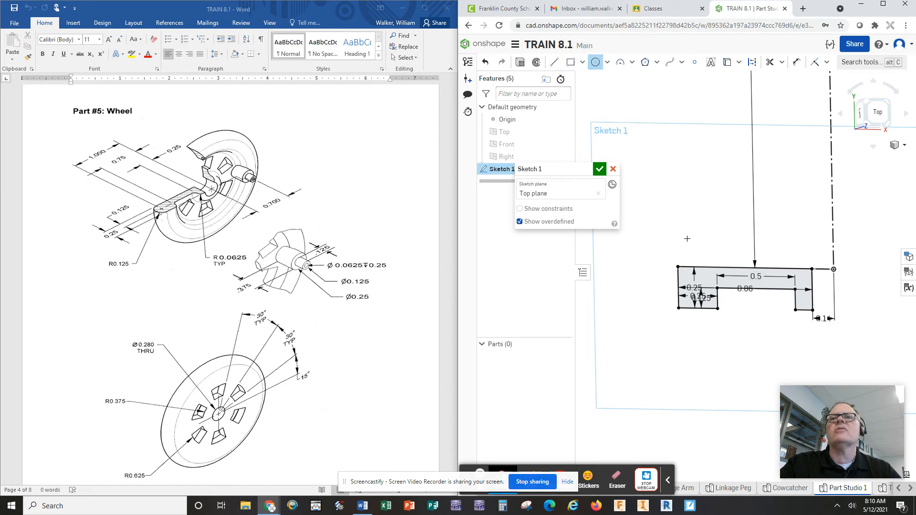
left_click(679, 288)
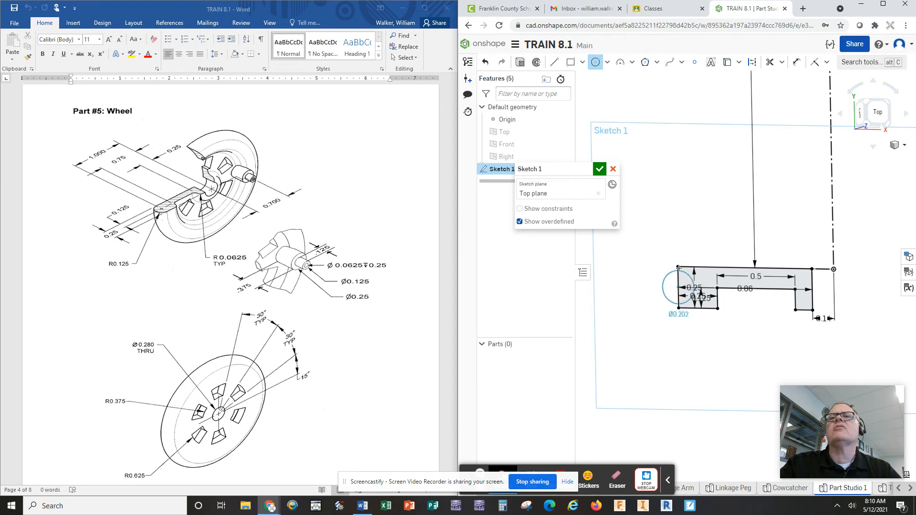
left_click(679, 267)
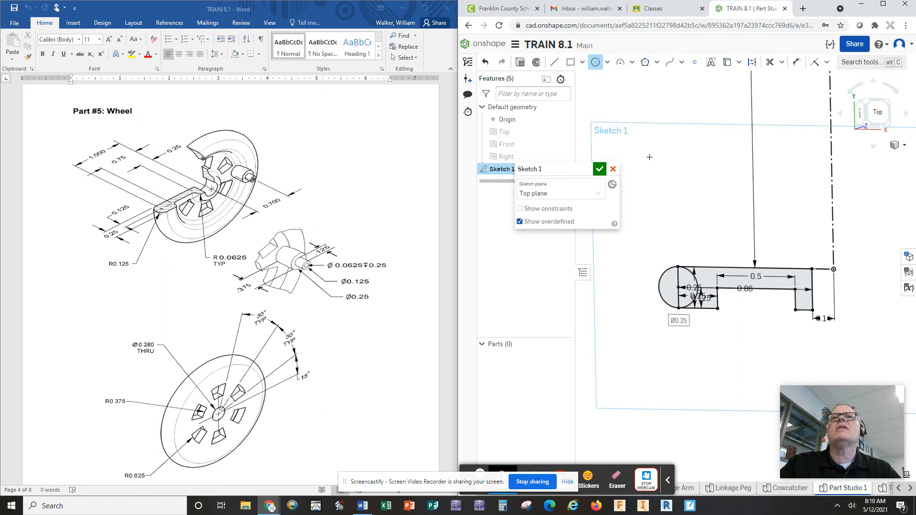
Step: Trim away the outer vertical line and the inner half of the circle, leaving a rounded outer rim
left_click(770, 62)
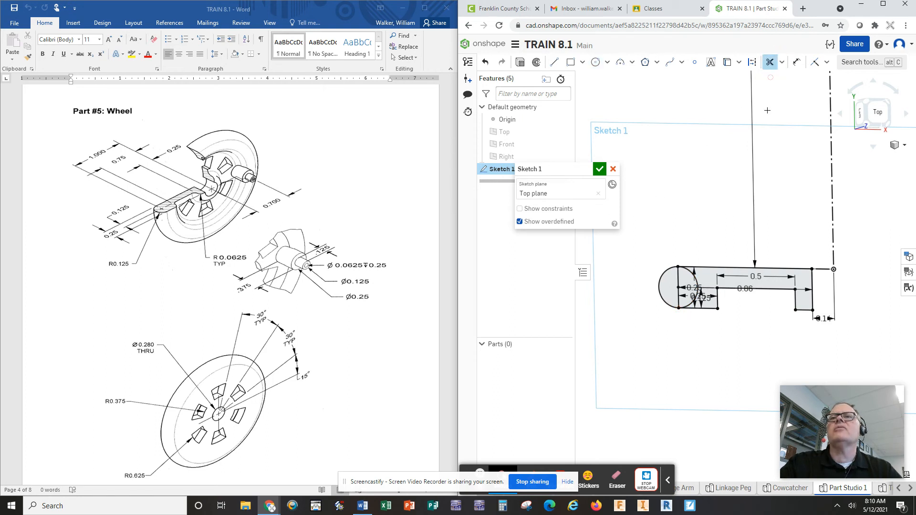
left_click(679, 279)
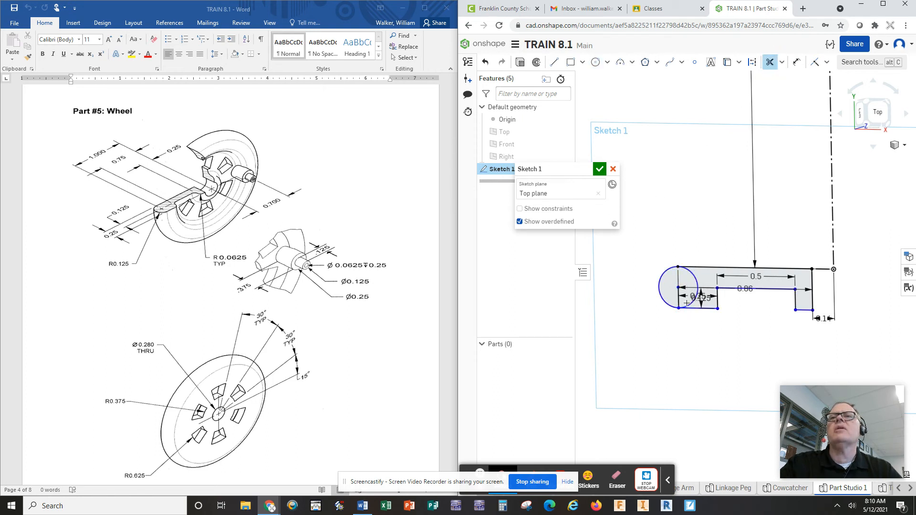
left_click(680, 298)
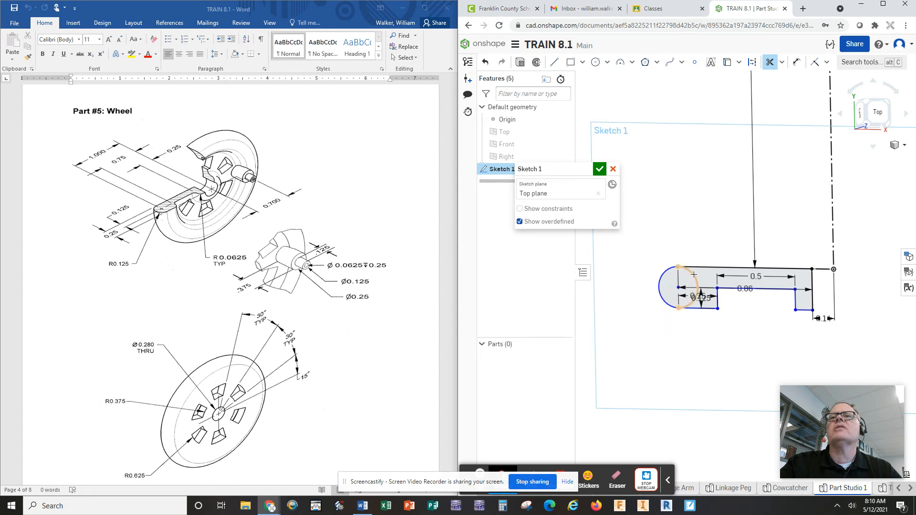
left_click(694, 274)
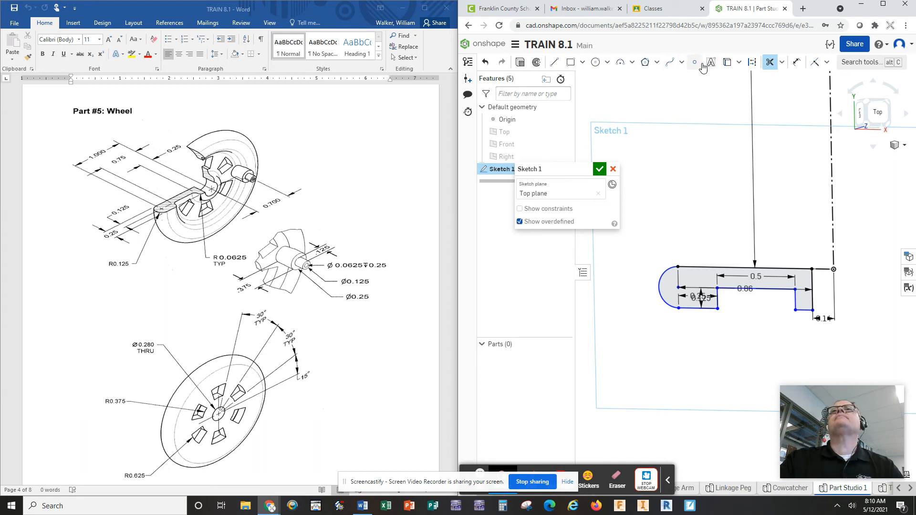
Step: Fillet the lower inner corner of the rim section with a radius of 0.0625
left_click(784, 64)
left_click(783, 74)
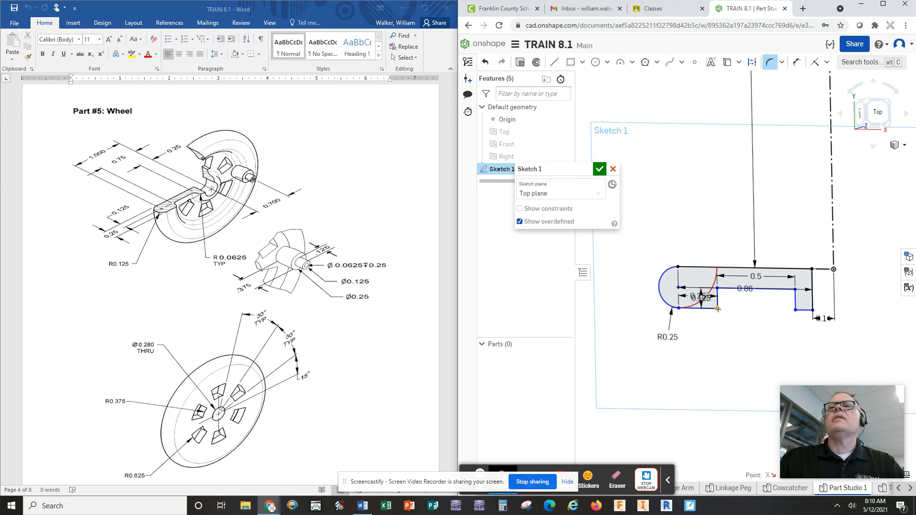
left_click(672, 337)
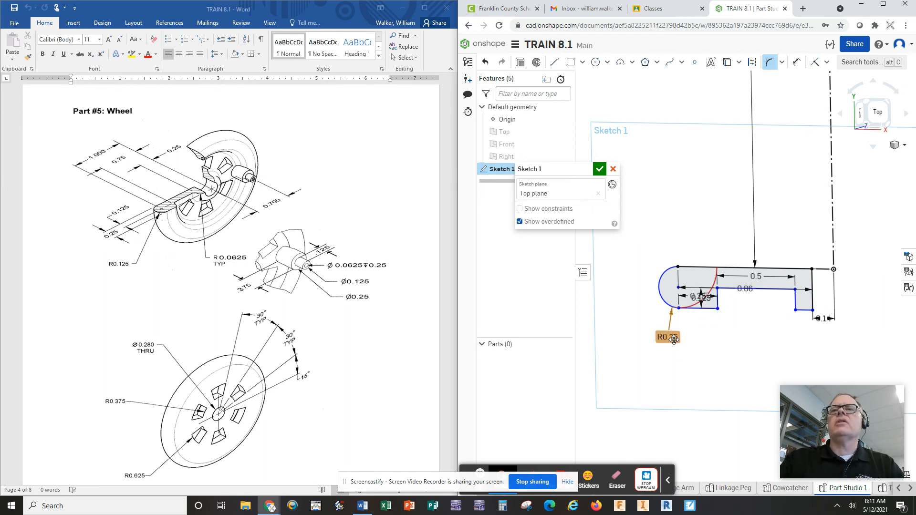
left_click(673, 338)
double_click(669, 337)
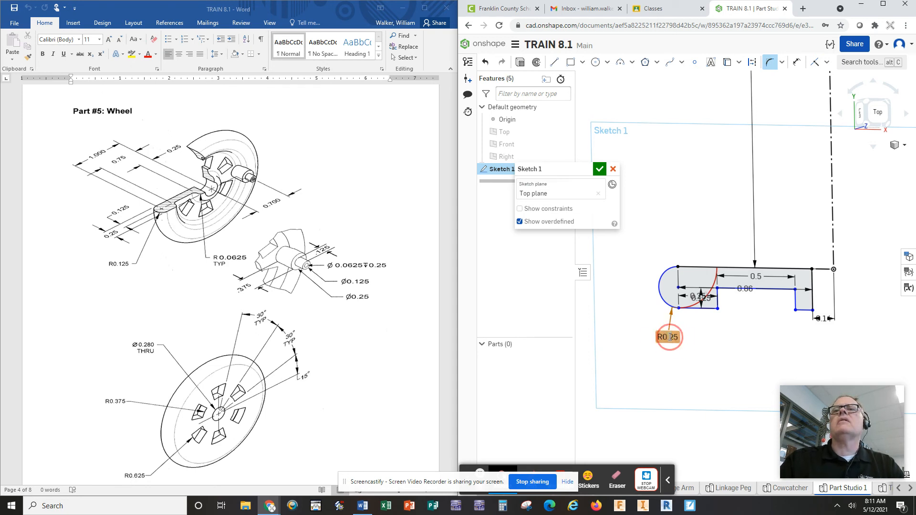
type(".0625")
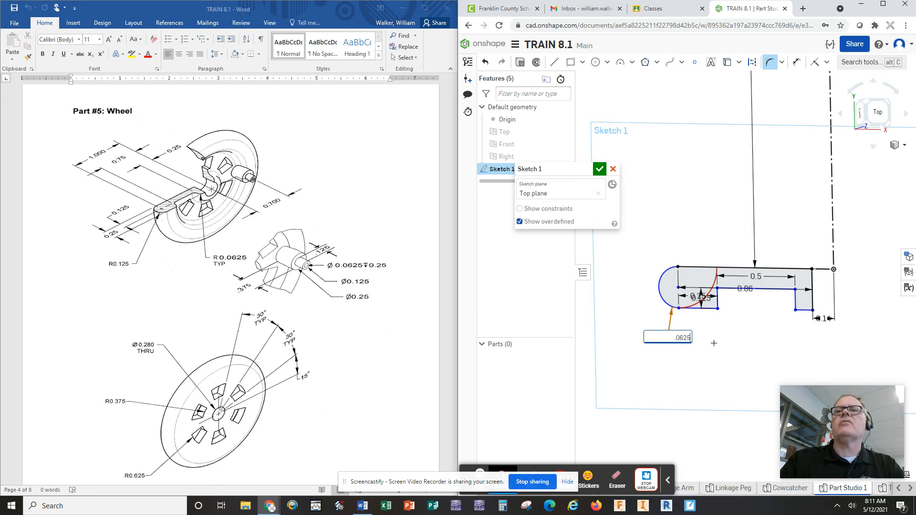
key("Return")
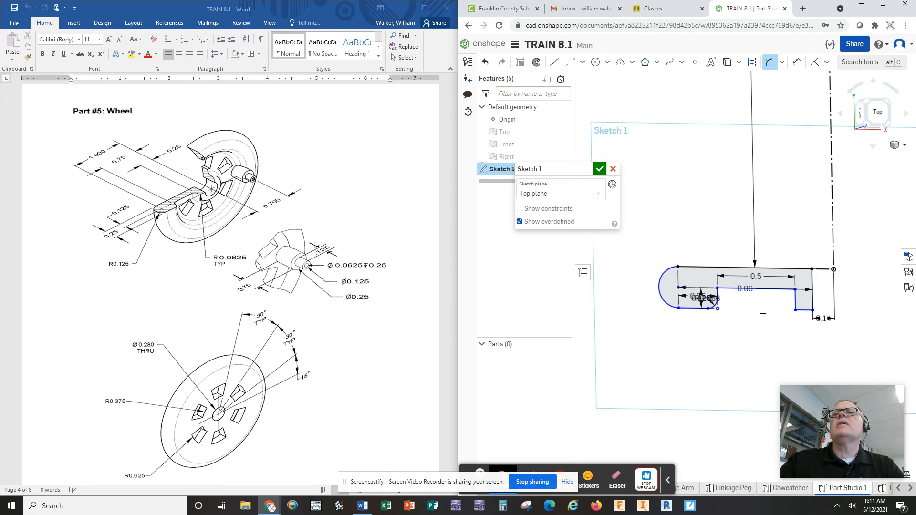
Step: Fillet both inner corners of the recess and the hub's lower outer corner with the same radius, and finish the sketch
left_click(718, 288)
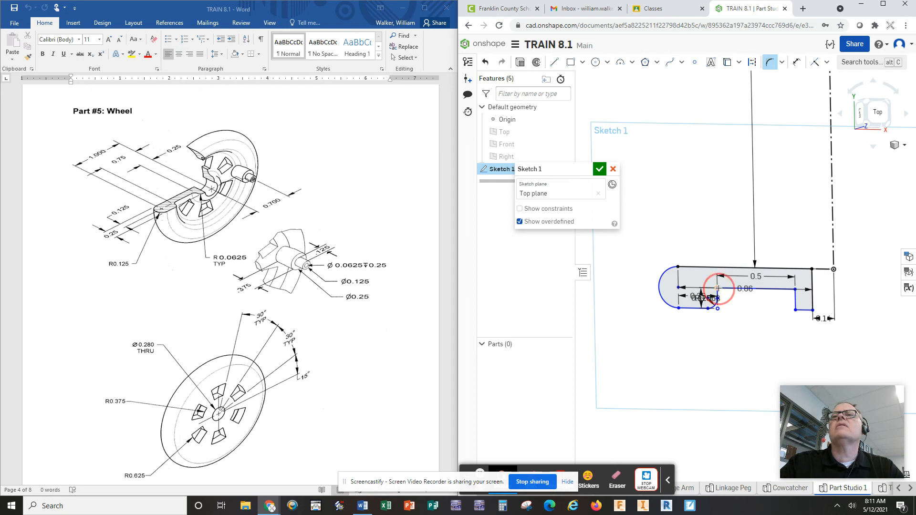
left_click(795, 290)
left_click(796, 310)
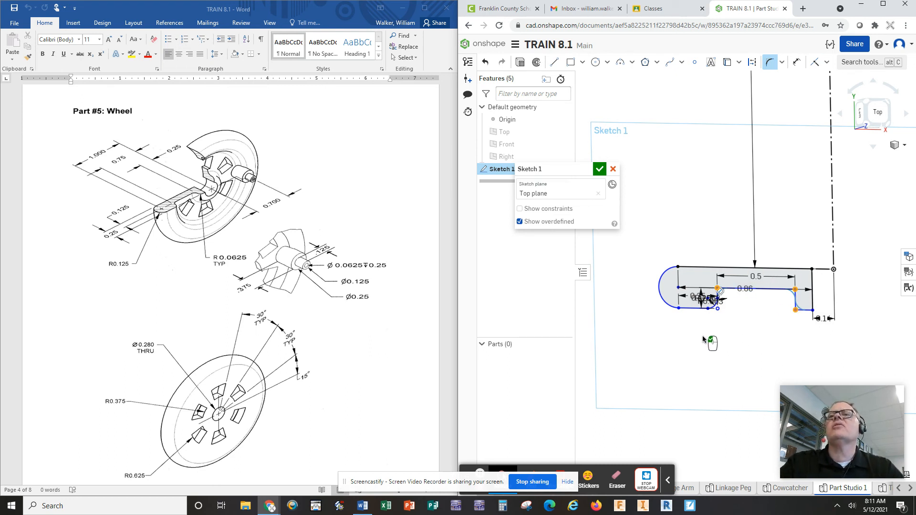
left_click(599, 169)
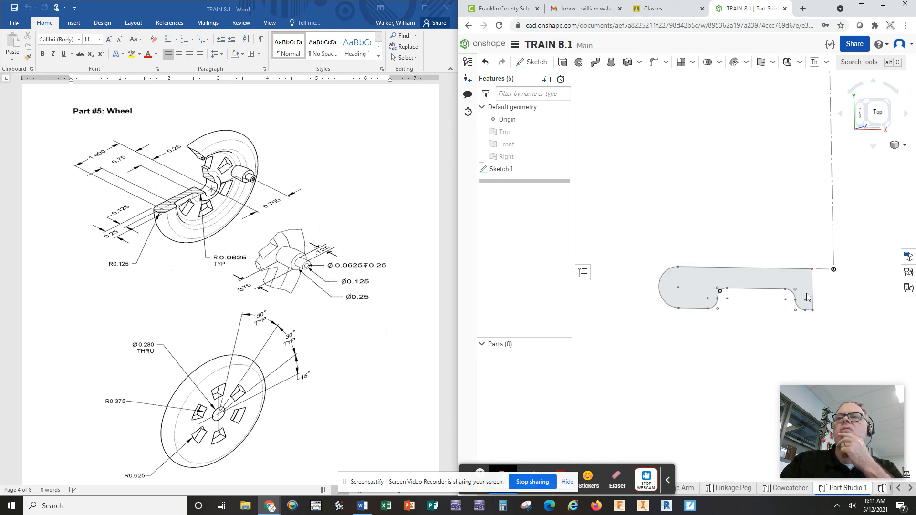
Step: In an isometric view, revolve the wheel profile as a new full solid around the long construction axis
left_click(899, 145)
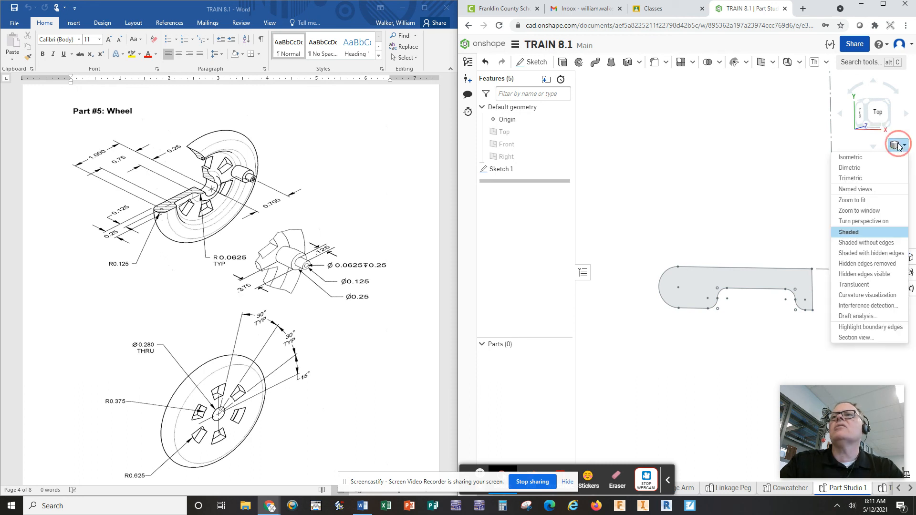
left_click(851, 158)
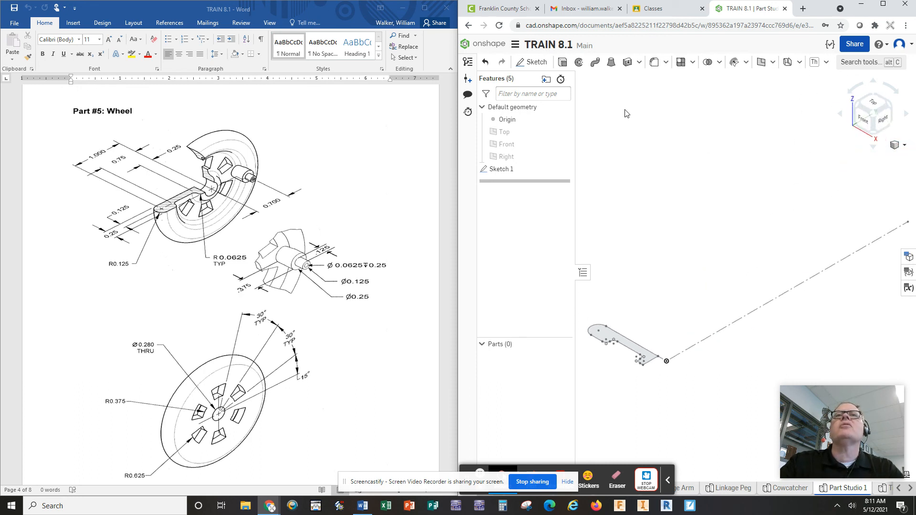
mouse_move(703, 245)
right_mouse_down()
mouse_move(712, 208)
mouse_move(706, 244)
right_mouse_up()
mouse_move(705, 235)
middle_mouse_down()
mouse_move(754, 206)
mouse_move(788, 159)
mouse_move(778, 147)
middle_mouse_up()
left_click(579, 63)
left_click(686, 256)
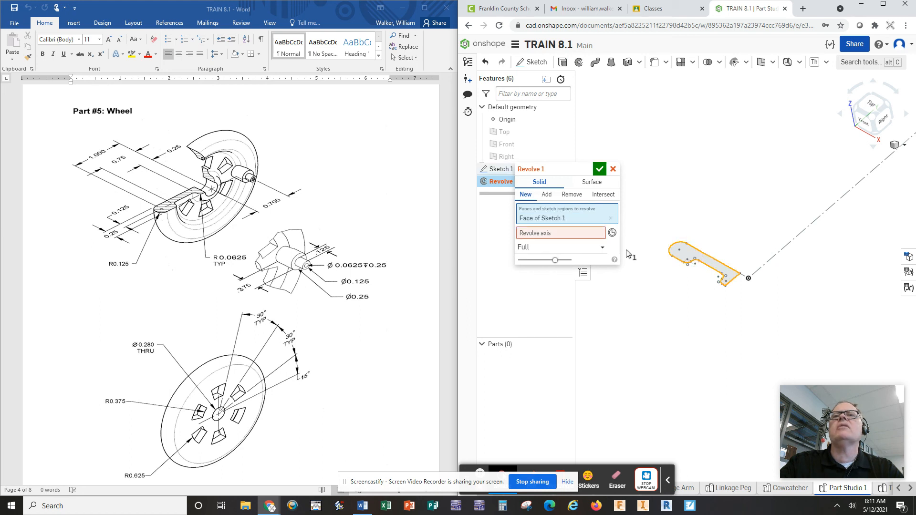
left_click(548, 234)
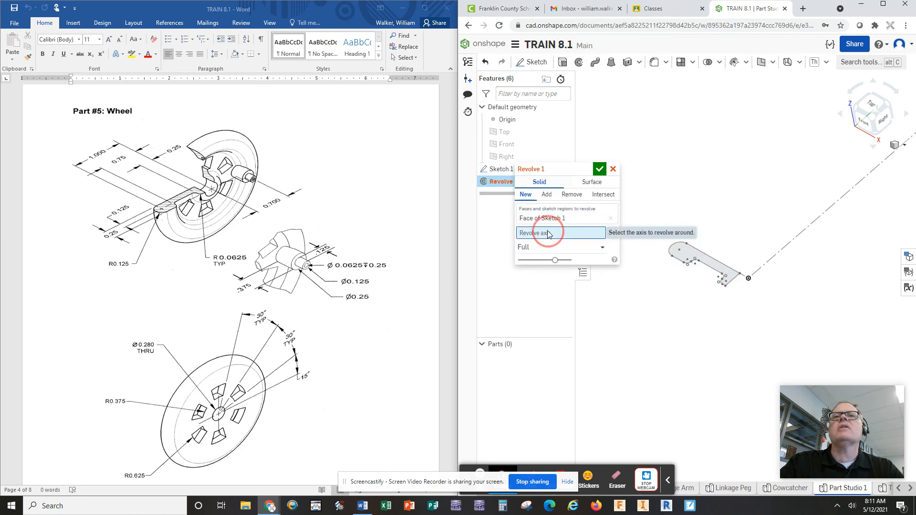
left_click(801, 235)
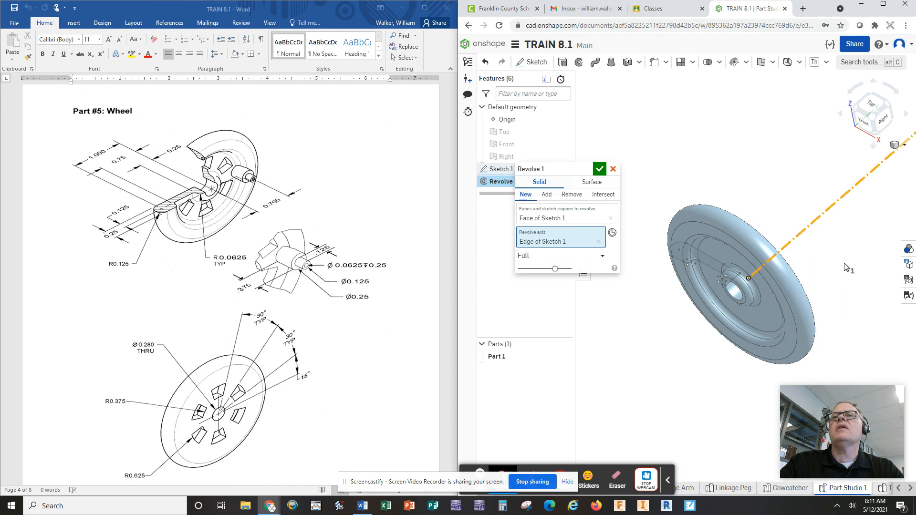